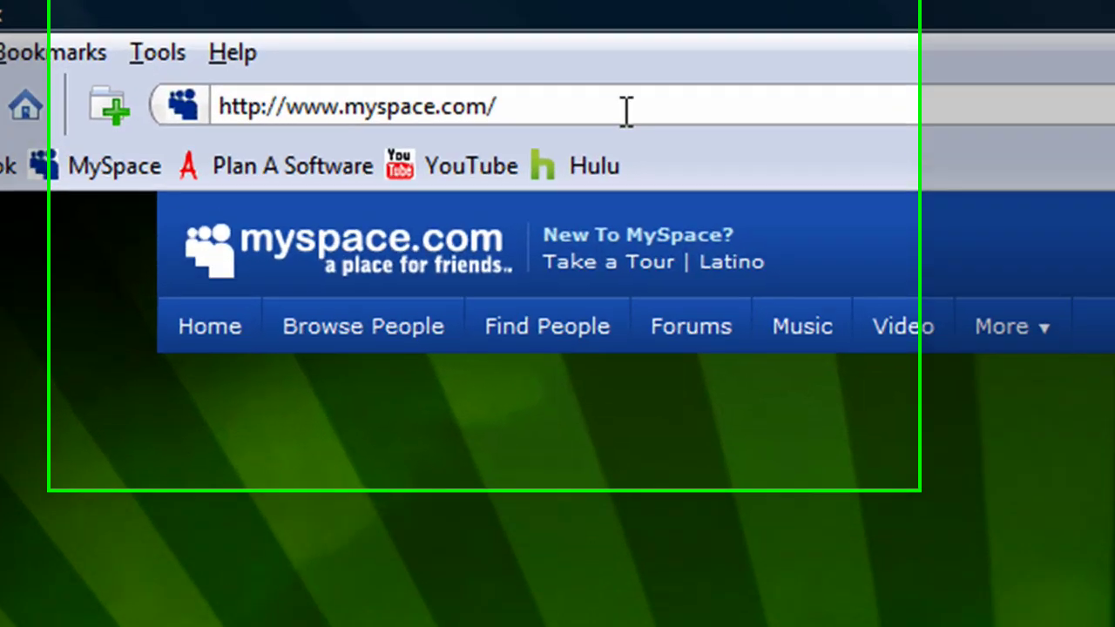
Step: Open the Join MySpace Here! sign-up form from the MySpace home page
left_click(388, 44)
left_click(381, 44)
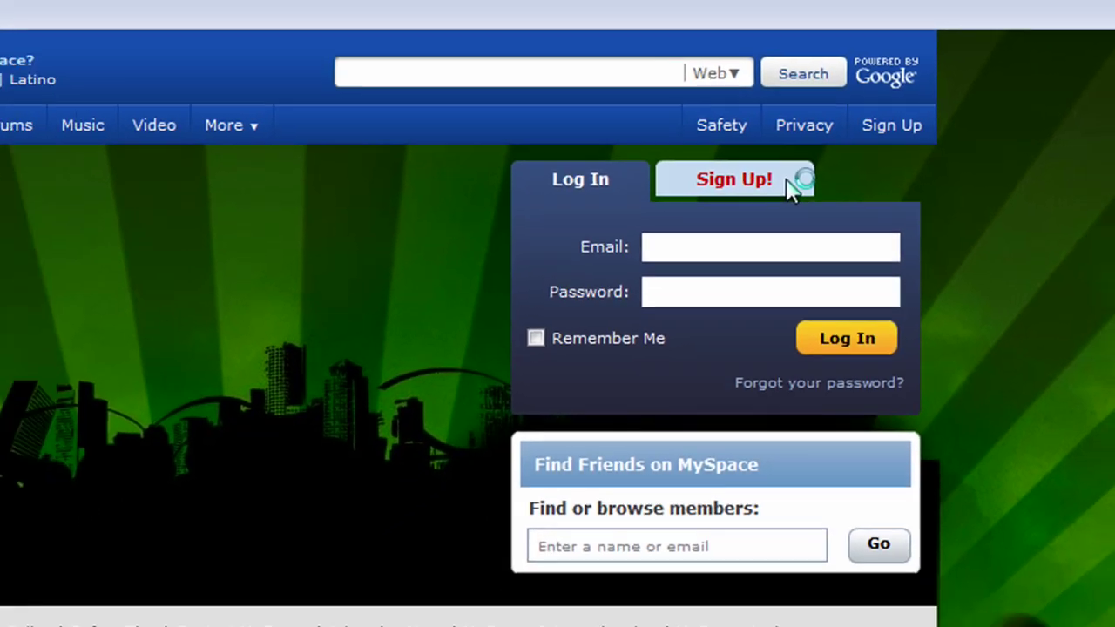
left_click(776, 199)
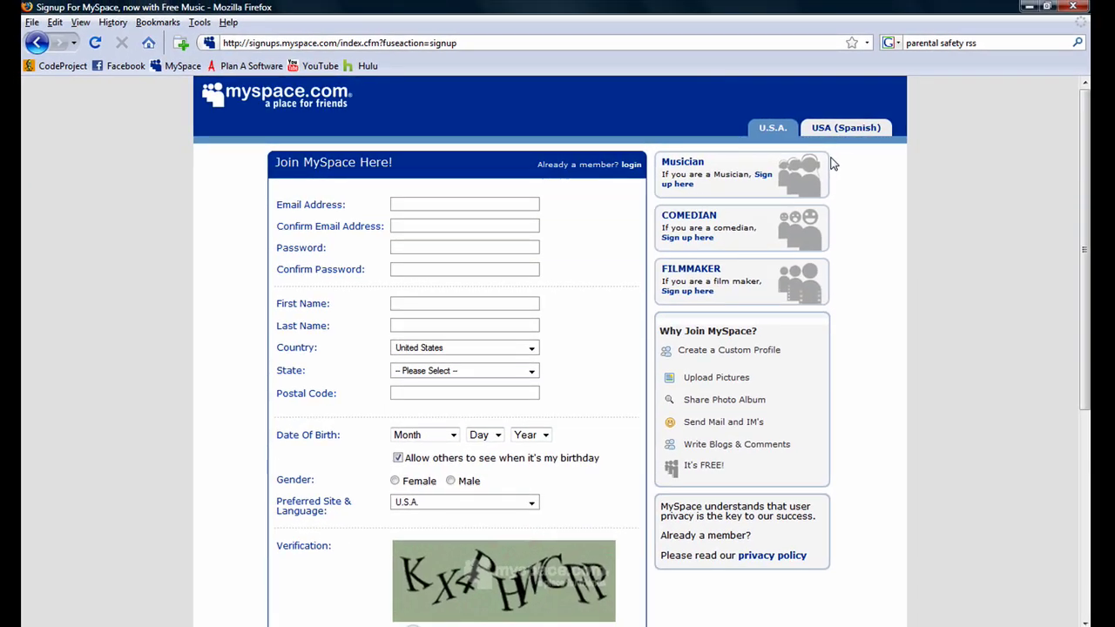
Step: Enter the account's email address in both Email Address and Confirm Email Address
left_click(490, 204)
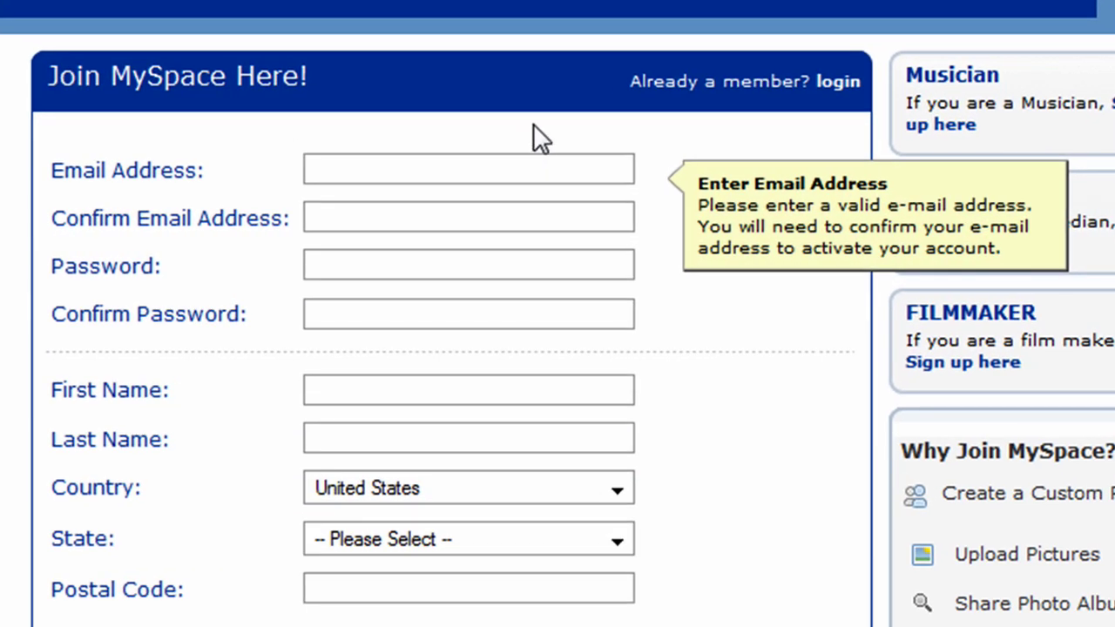
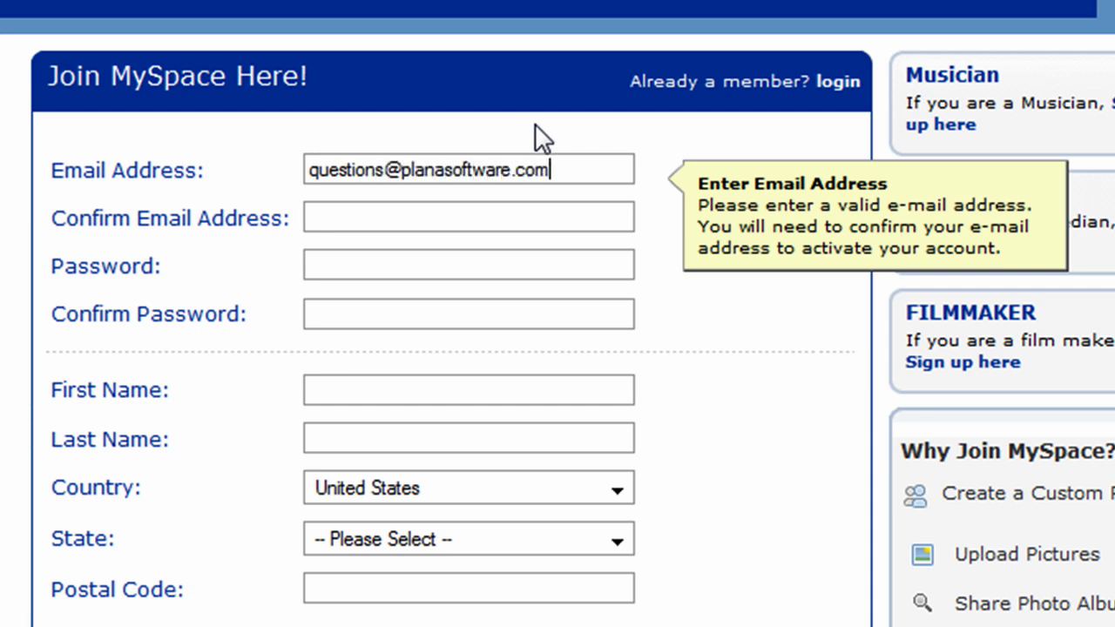
left_click(401, 221)
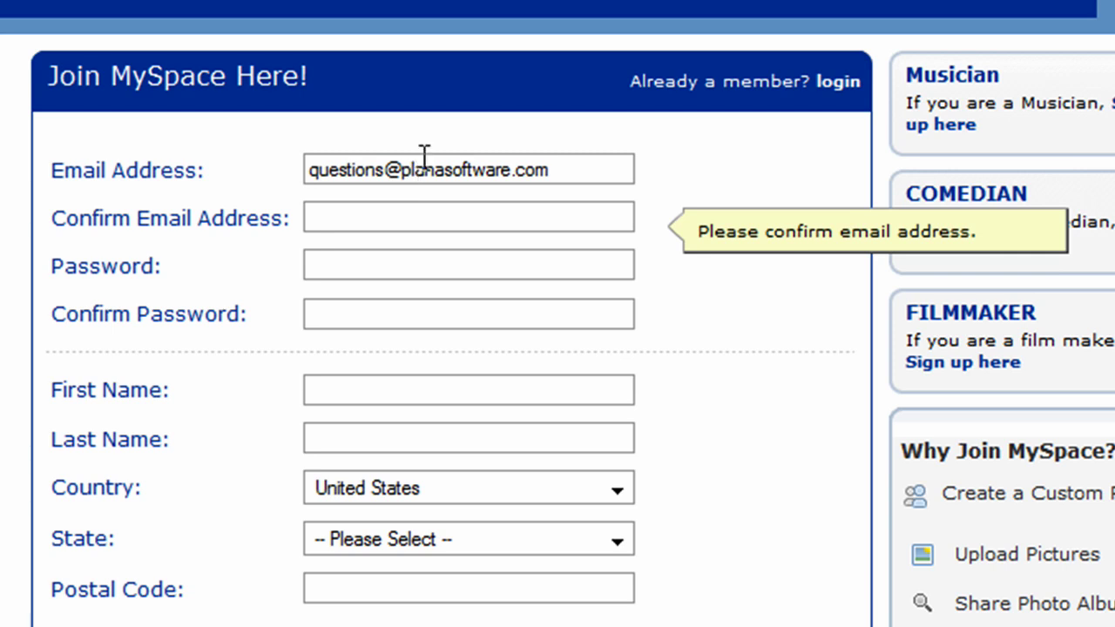
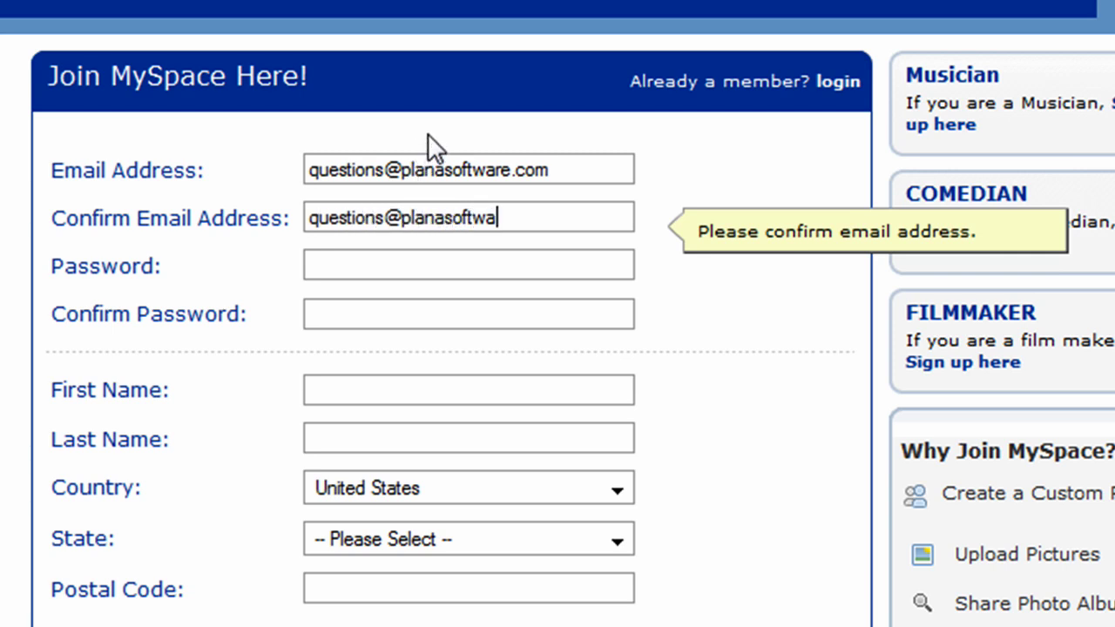
Step: Enter the 8-character account password in Password and Confirm Password
left_click(392, 264)
type("****")
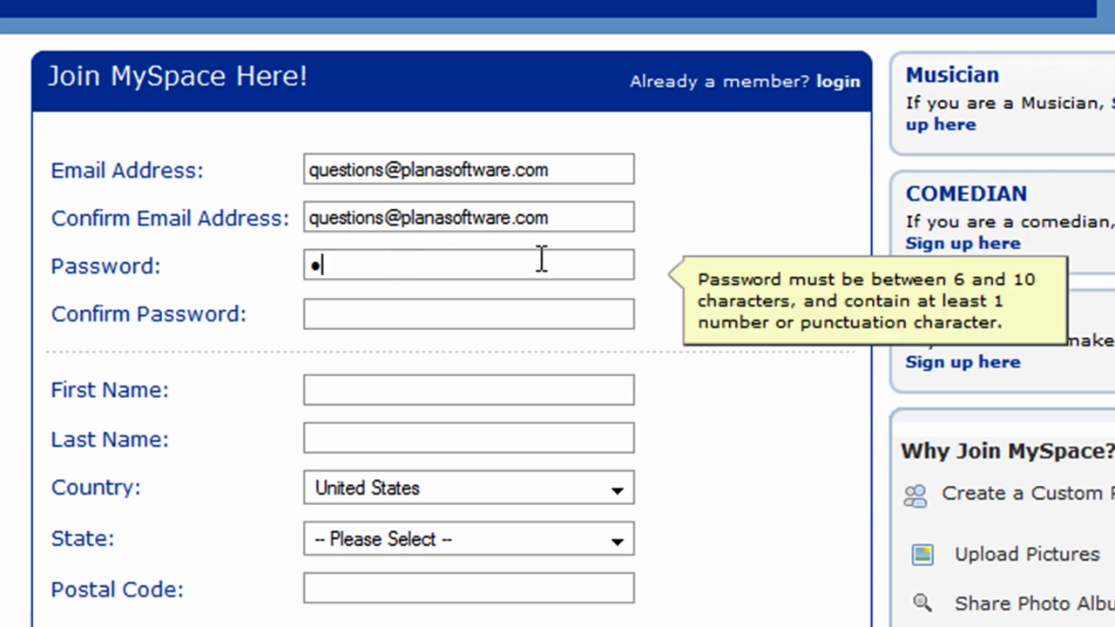
type("****")
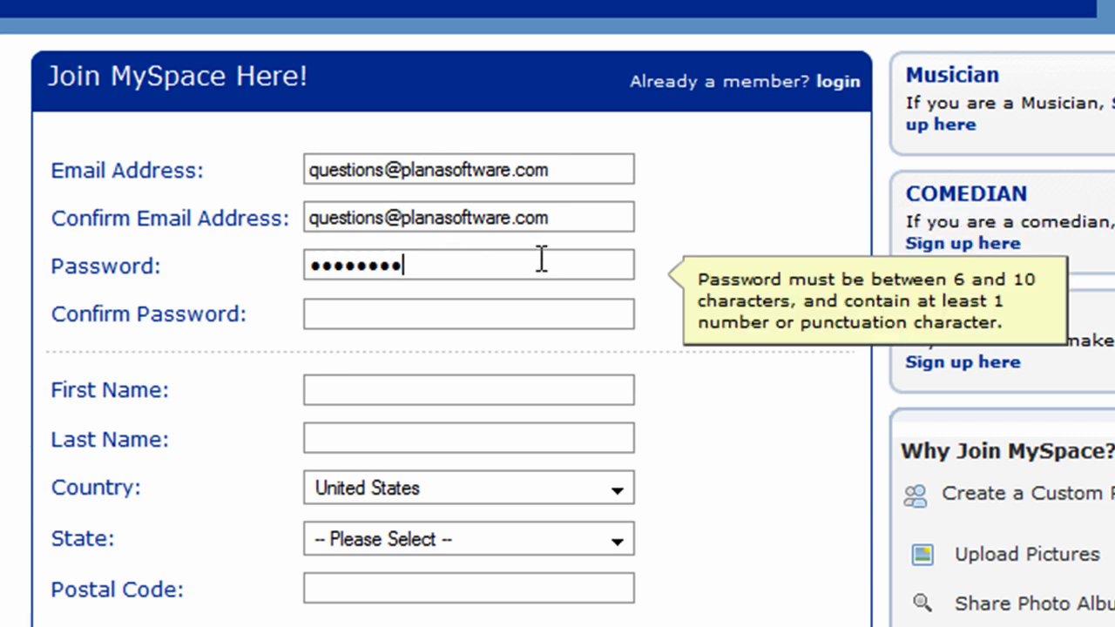
left_click(524, 307)
type("*****")
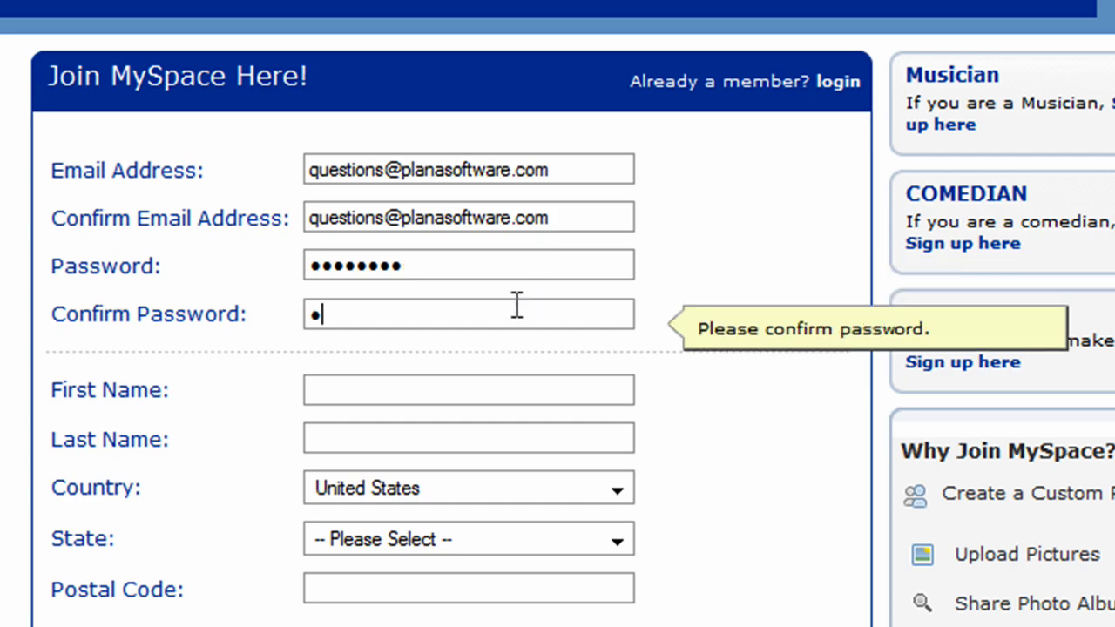
type("***")
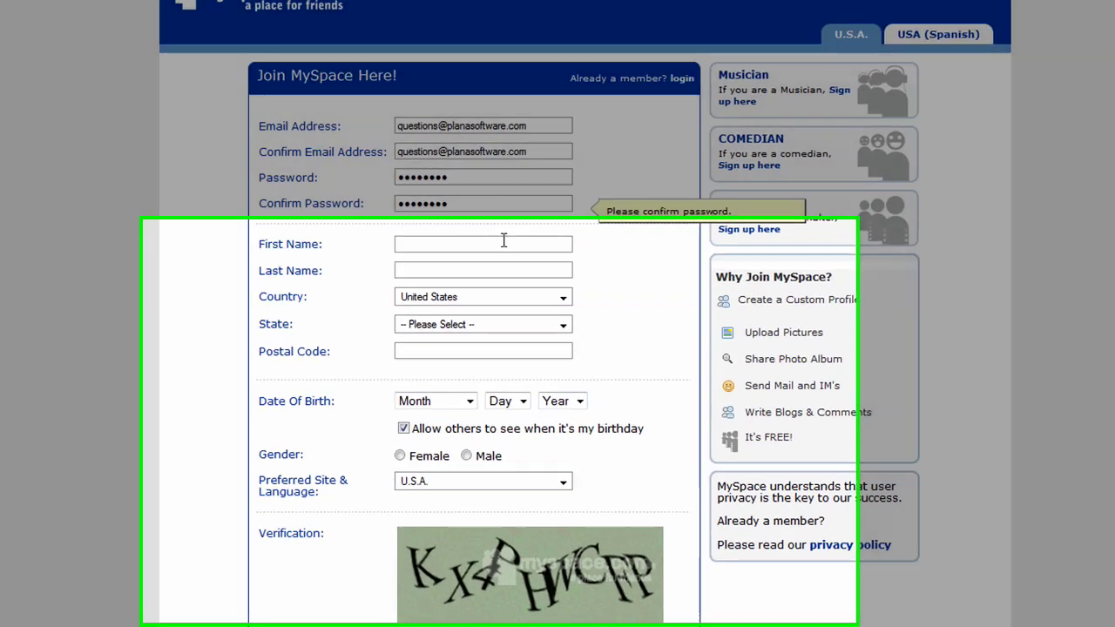
Step: Enter 'Plan A' as the first name and 'Software' as the last name
left_click(485, 300)
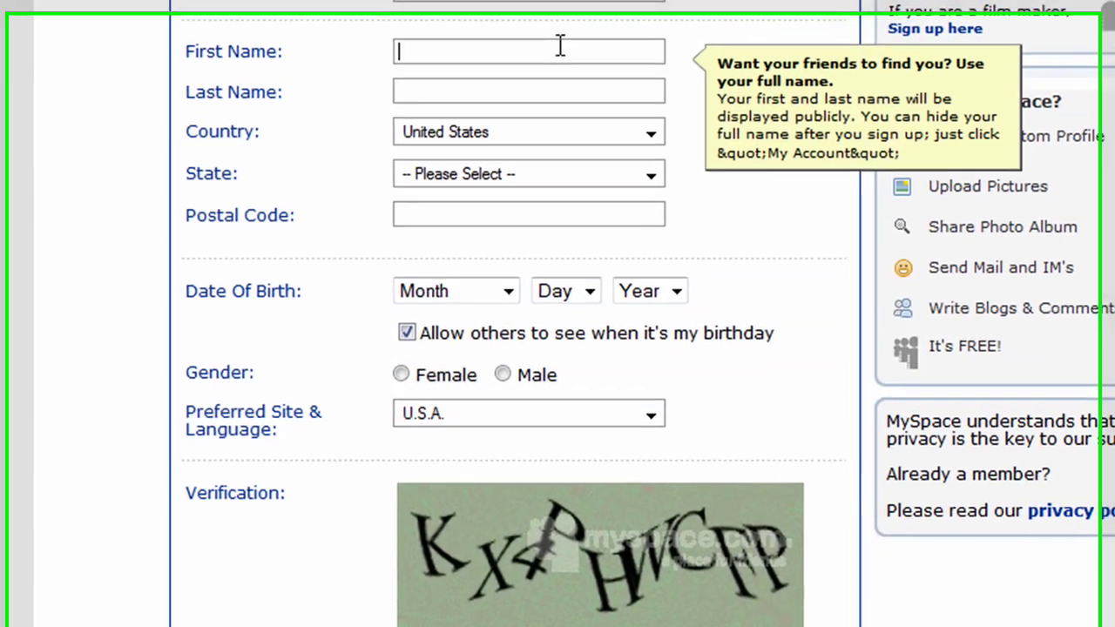
type("Plan A")
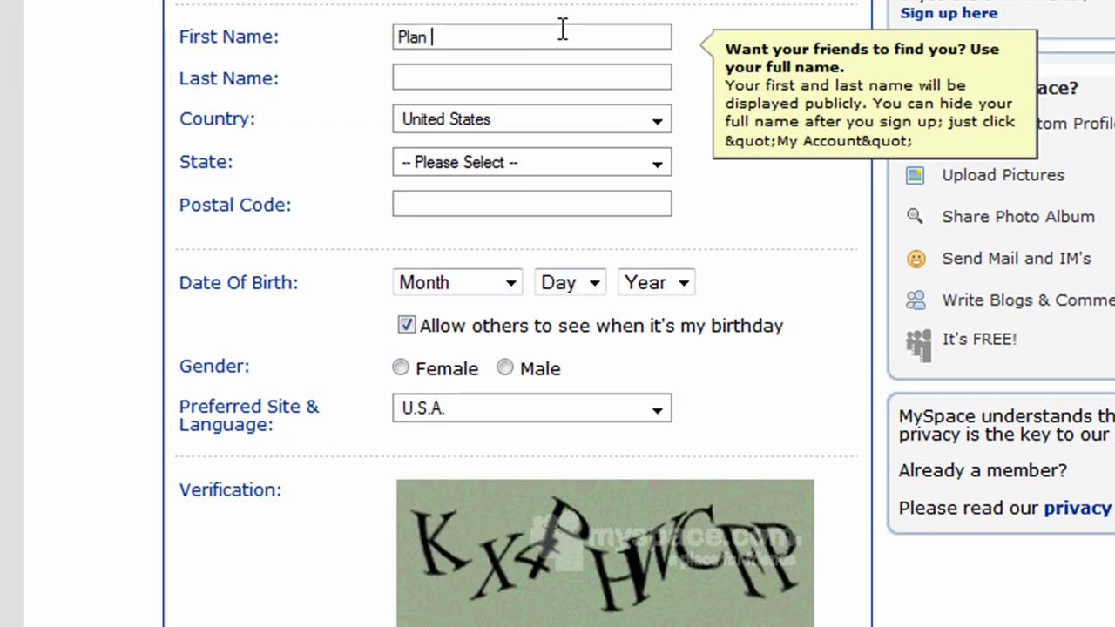
left_click(542, 76)
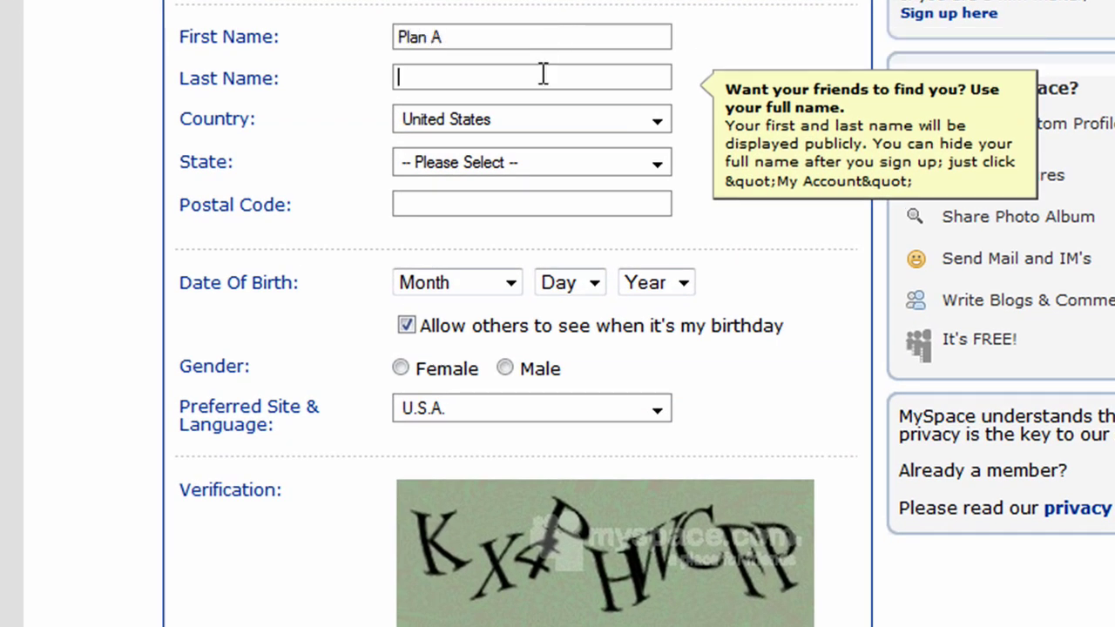
type("Software")
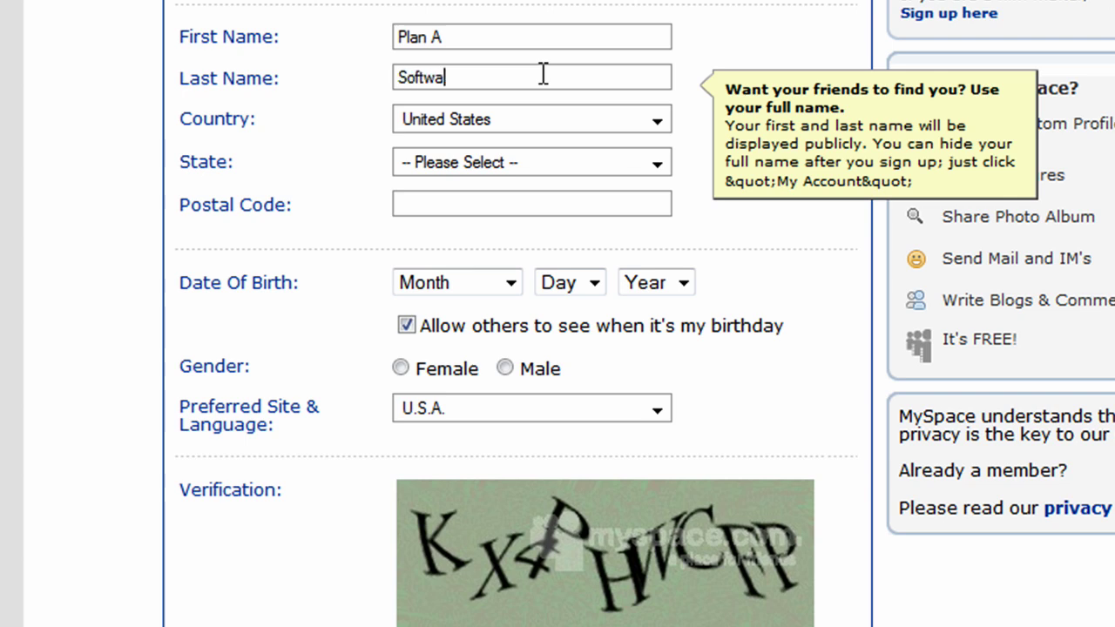
Step: Set the state to Arizona, fill in the postal code, and choose August as the birth month
left_click(593, 164)
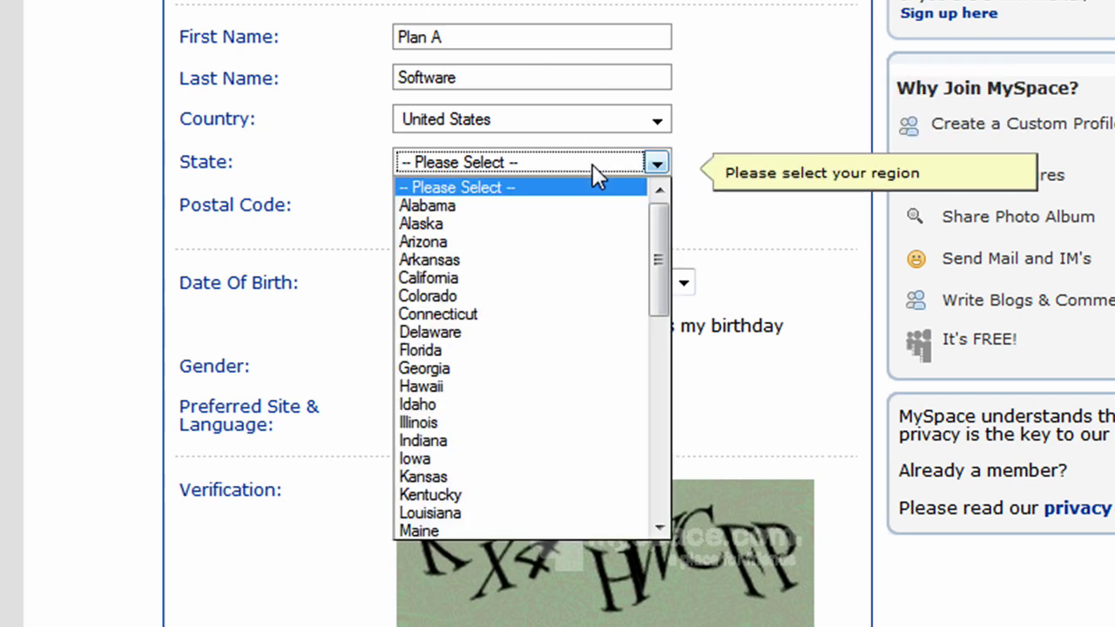
left_click(556, 244)
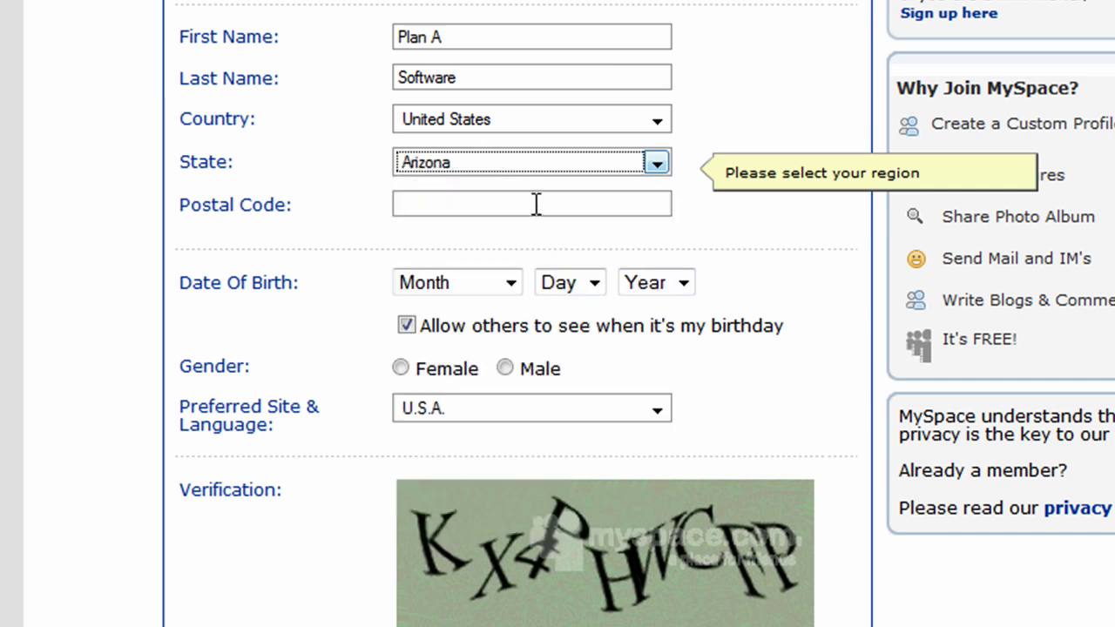
left_click(535, 202)
type("85260")
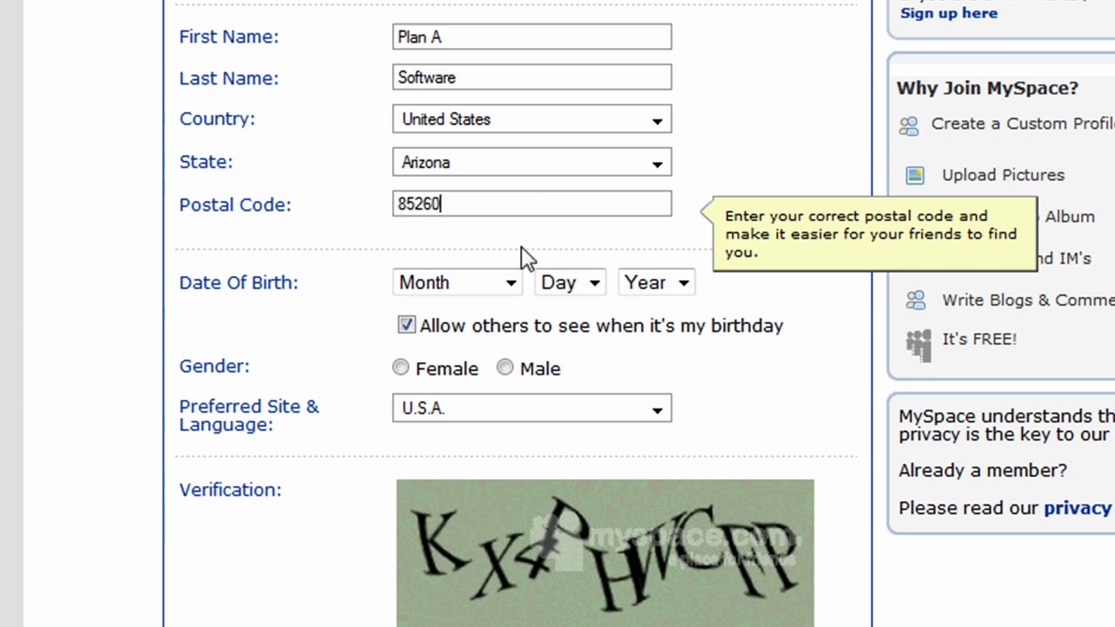
left_click(511, 285)
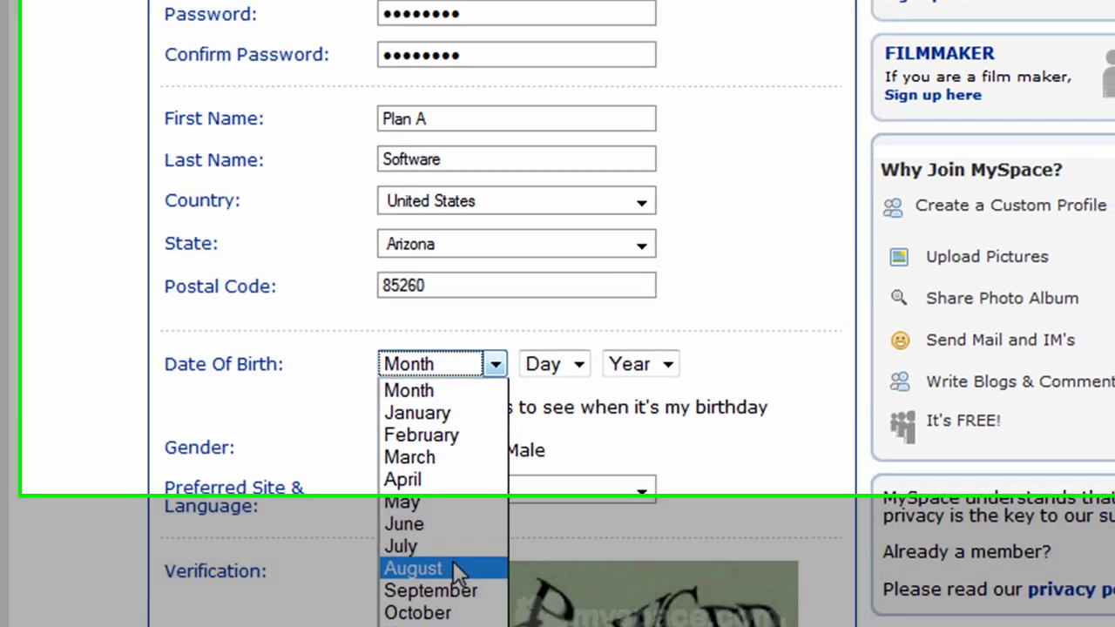
left_click(453, 568)
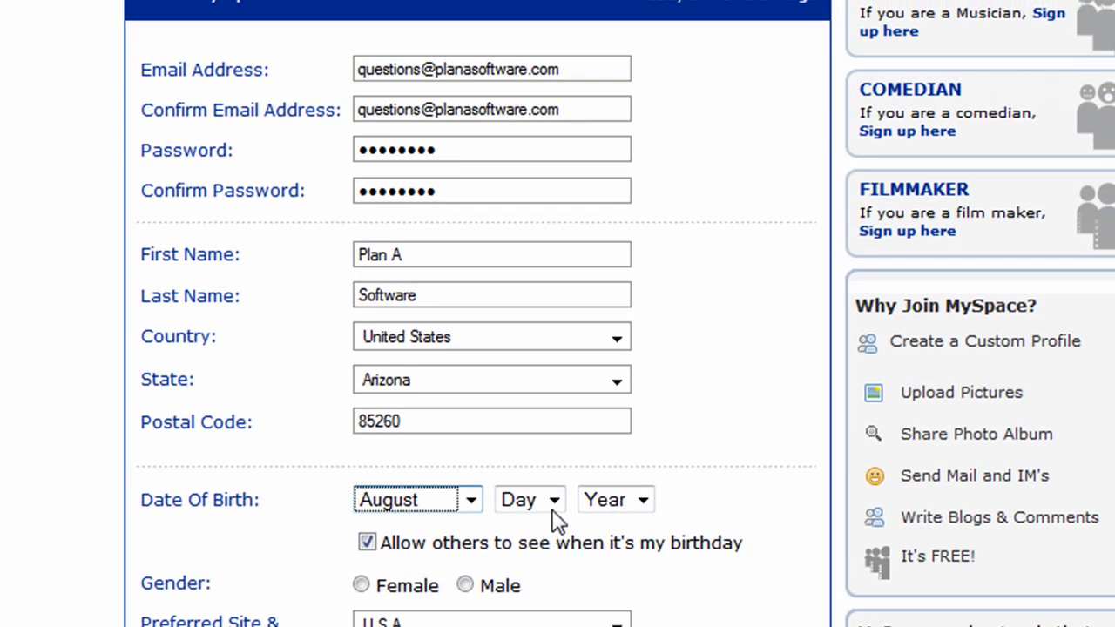
Step: Set the birth day to 25 and the year to 1908, and select Male as gender
left_click(578, 365)
left_click_drag(567, 291, 543, 410)
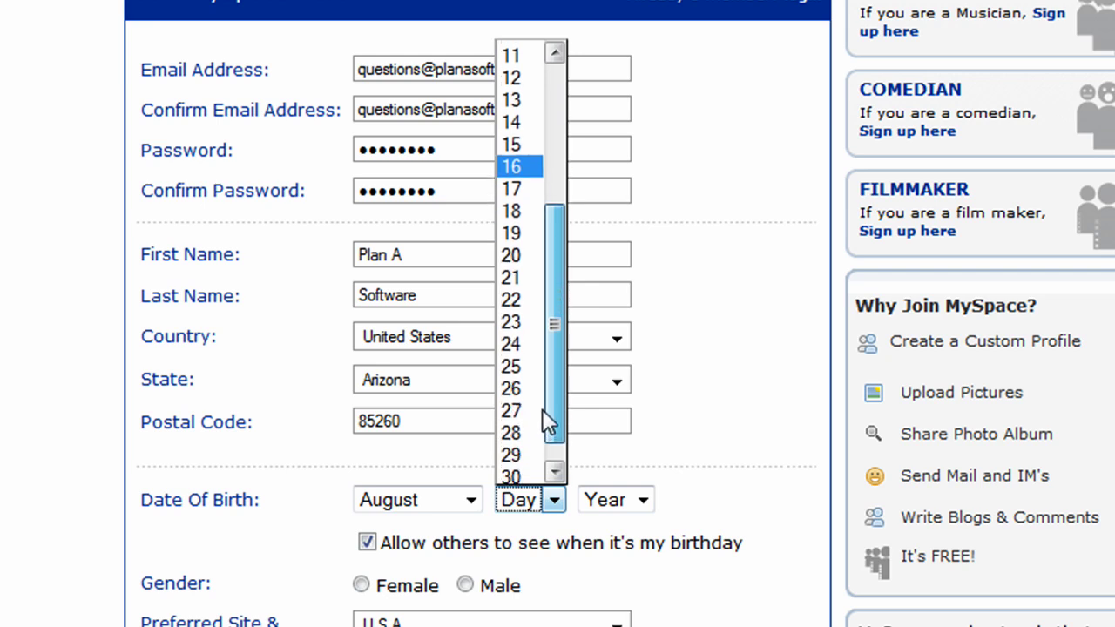
left_click(530, 366)
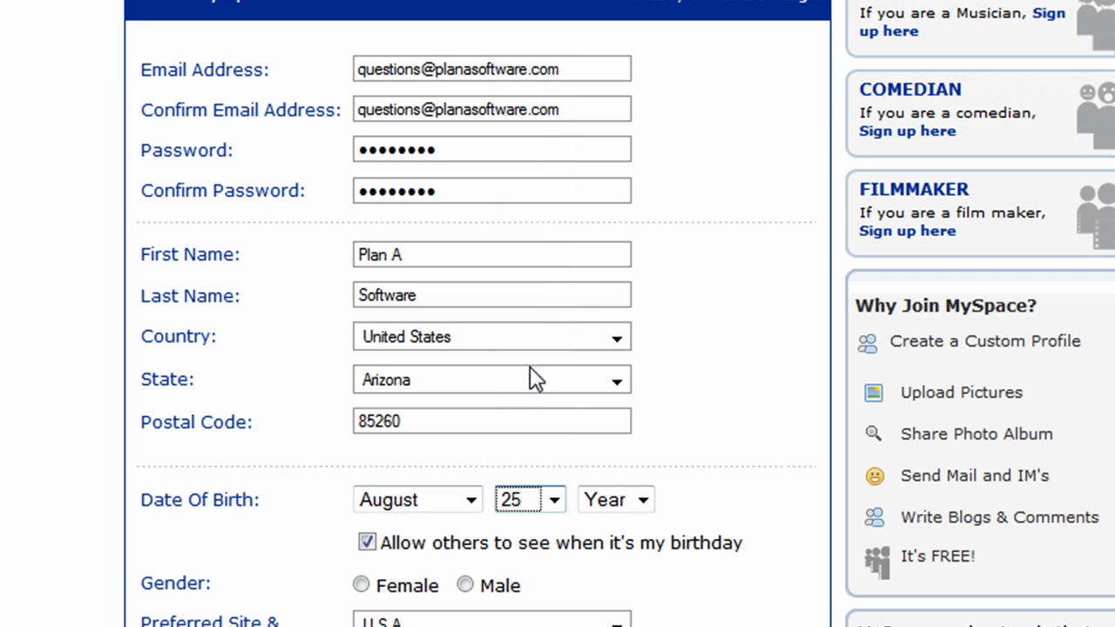
left_click(642, 500)
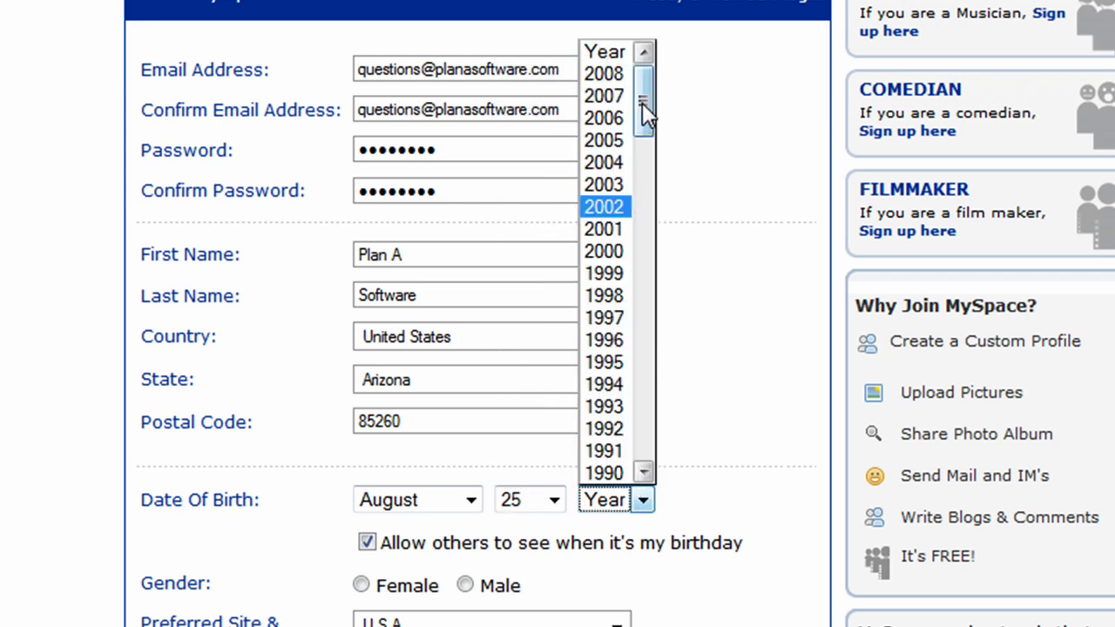
left_click_drag(645, 98, 652, 443)
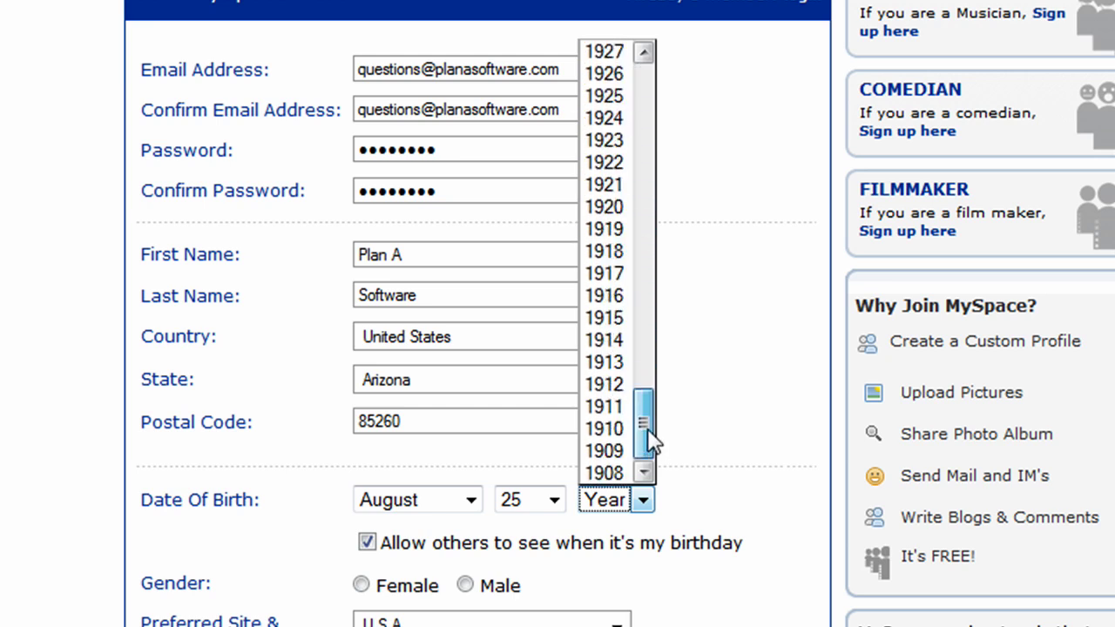
left_click(625, 471)
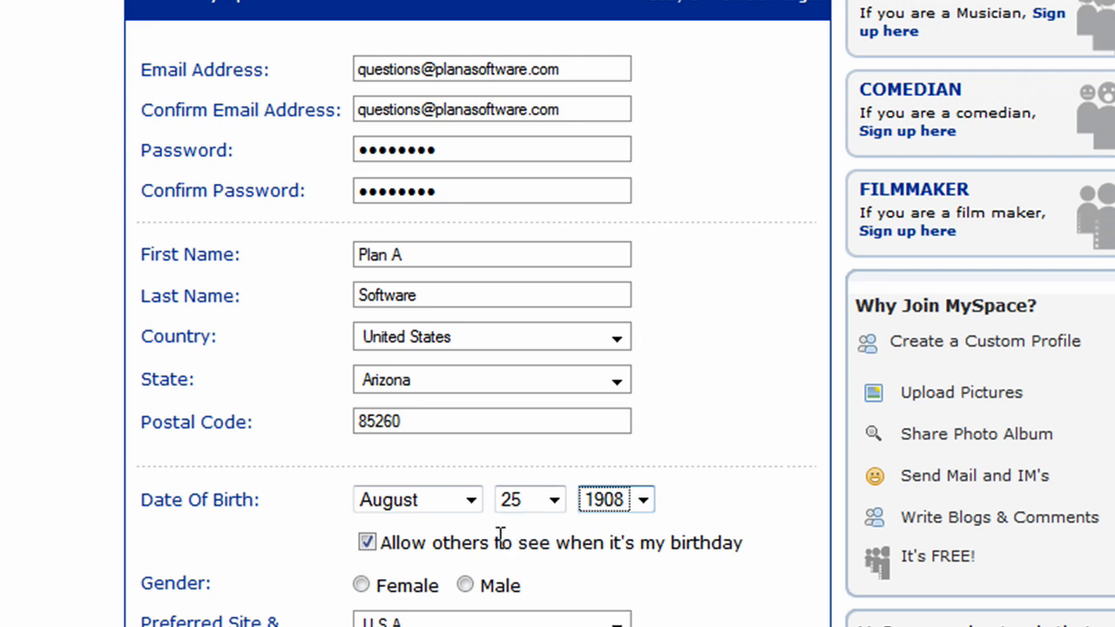
left_click(466, 587)
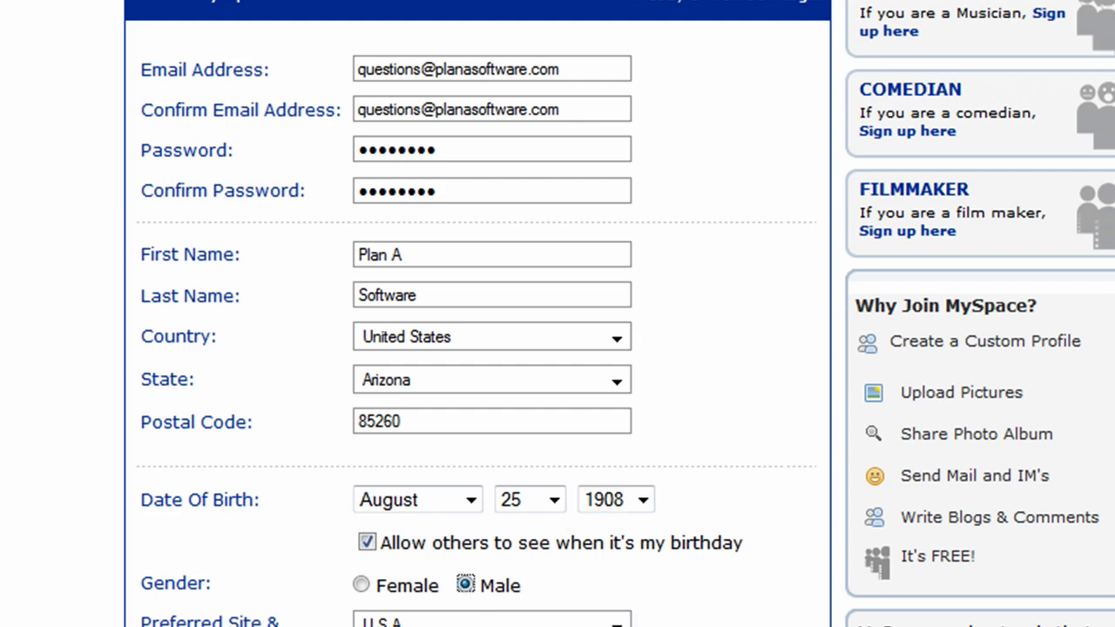
scroll(832, 433, "down", 6)
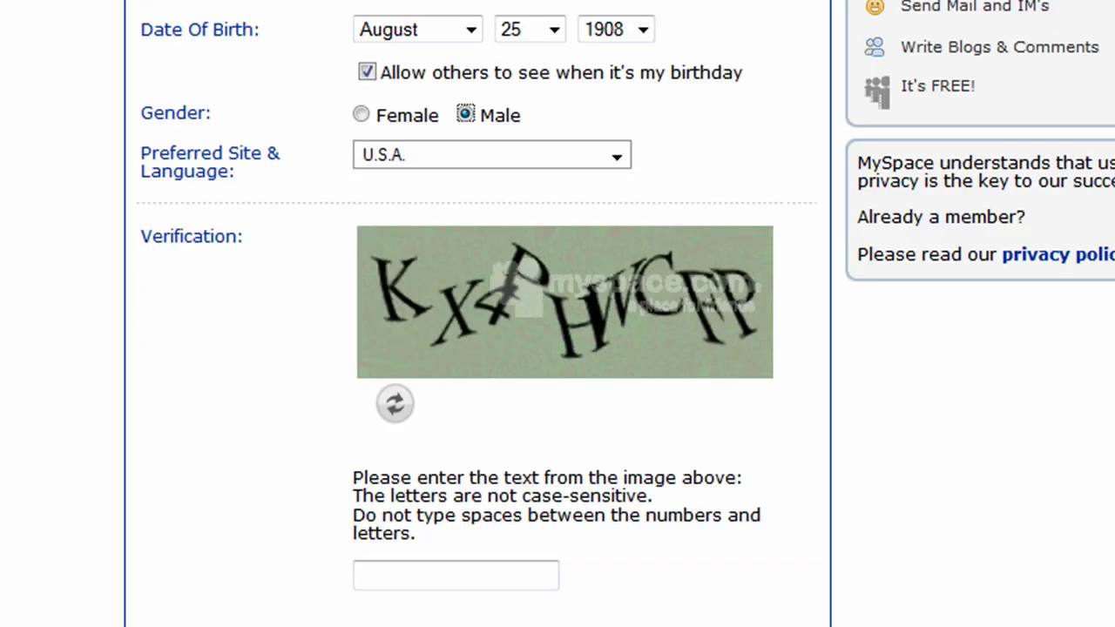
Step: Enter the verification text, retrying with a fresh image and entering its new text
left_click(520, 527)
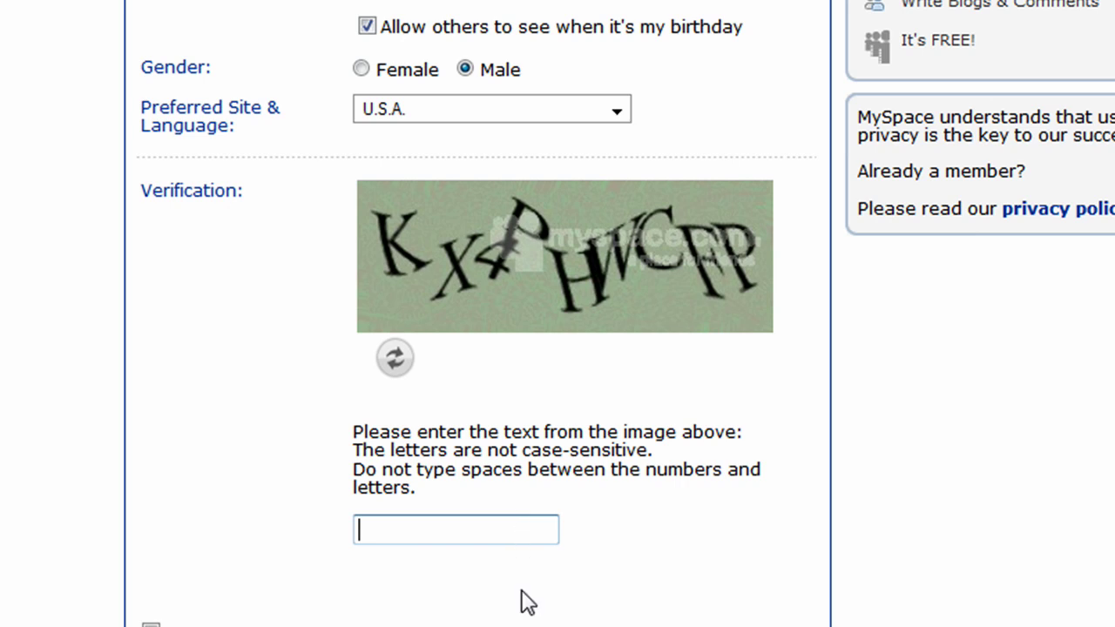
type("KX4PHWCFP")
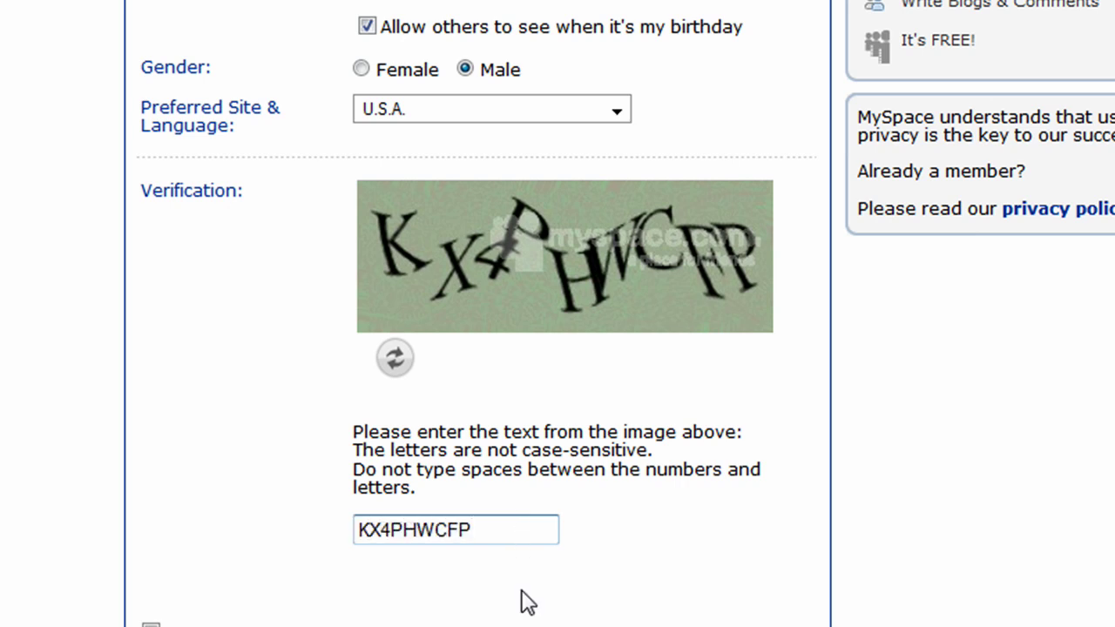
key("Return")
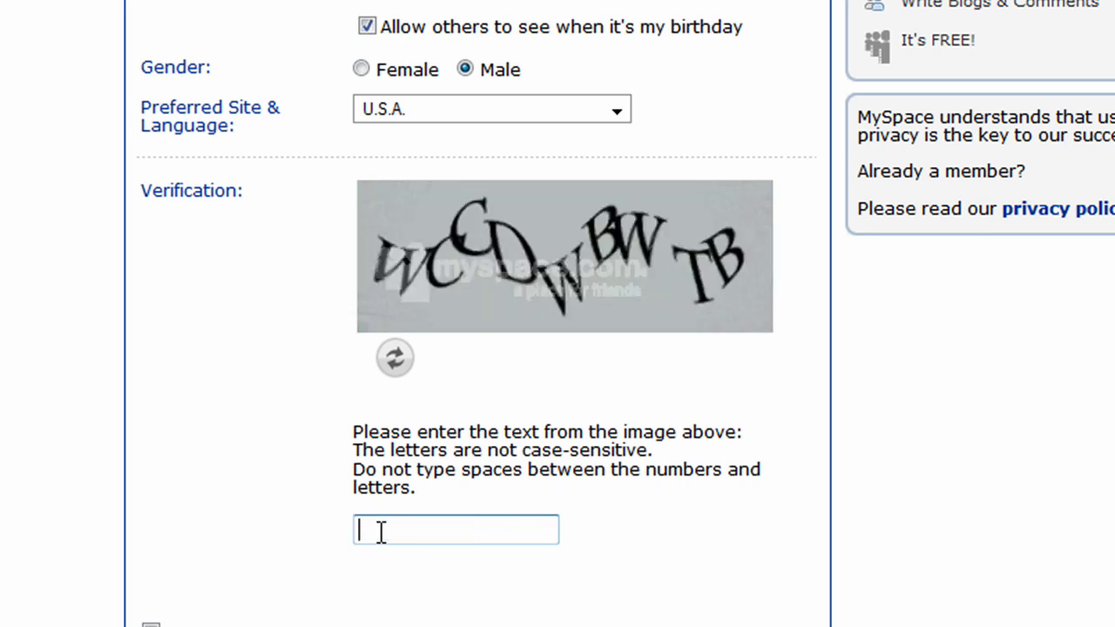
type("WCCDWBWTB")
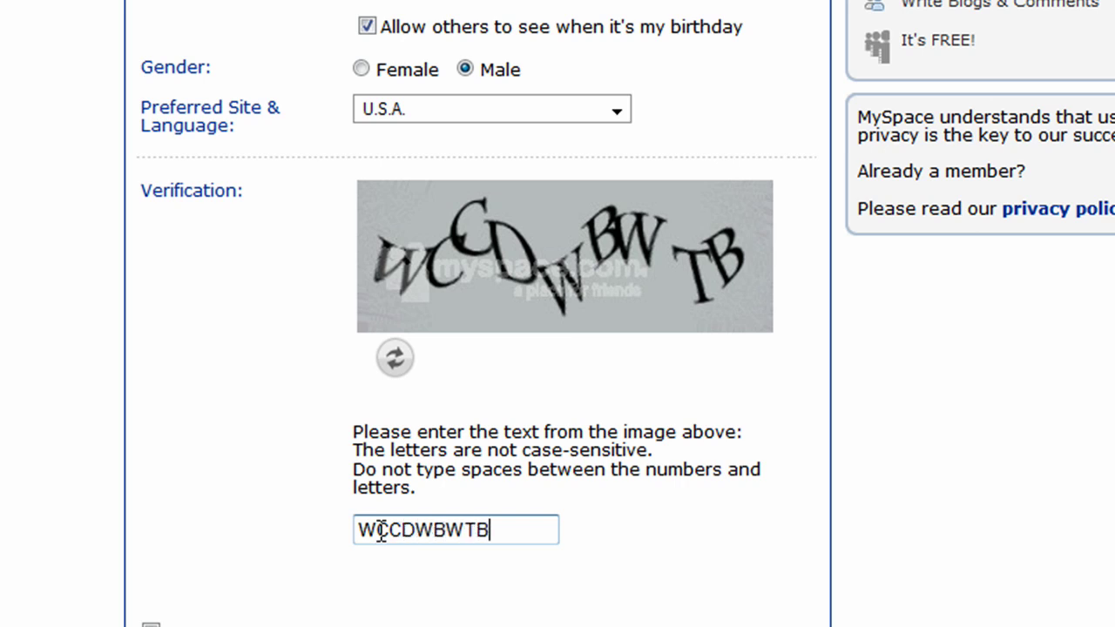
key("Tab")
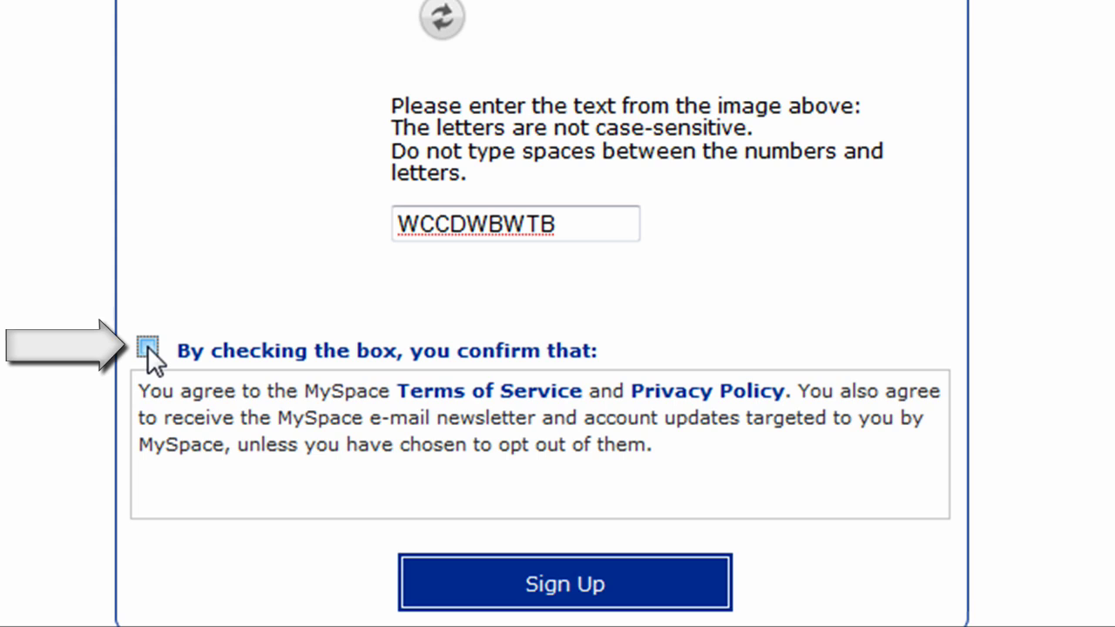
Step: Agree to the Terms of Service and Privacy Policy and submit the sign-up form
left_click(147, 346)
scroll(557, 349, "down", 3)
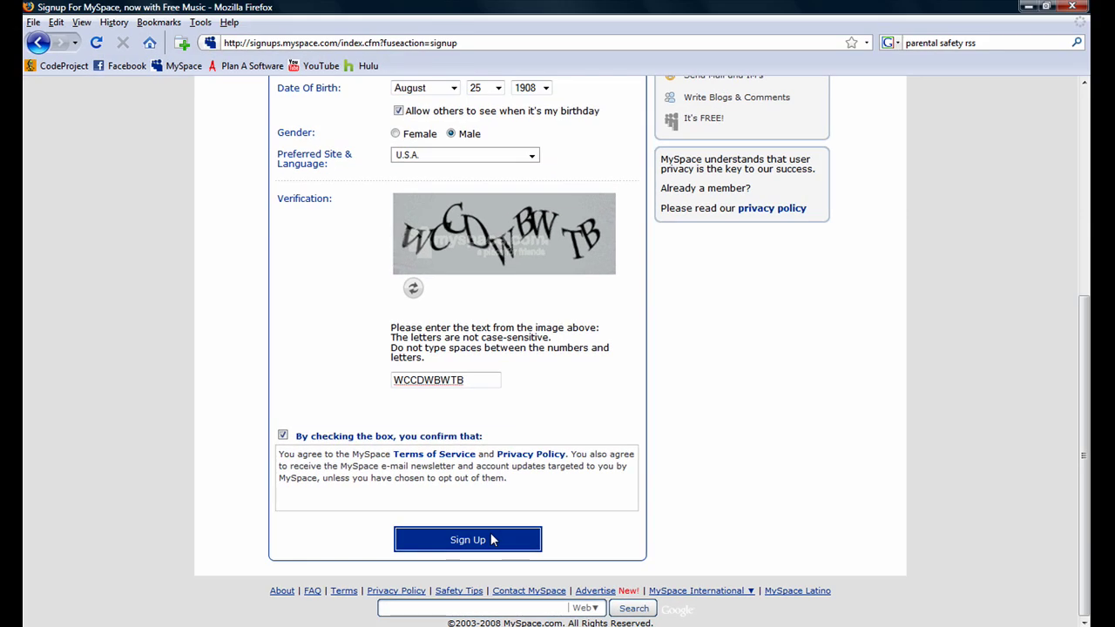
left_click(492, 540)
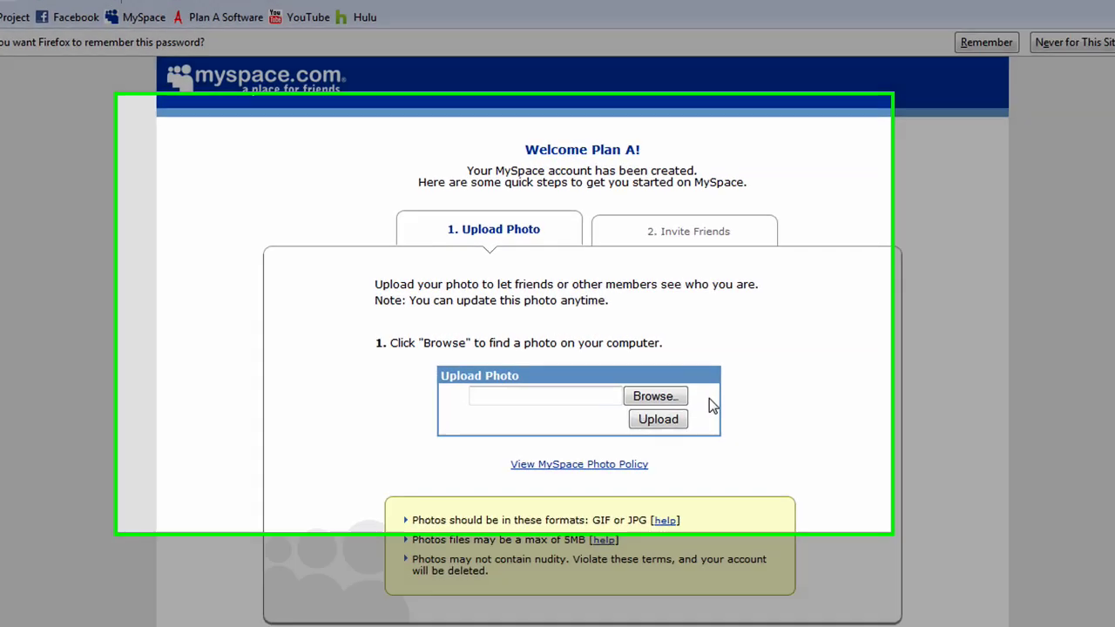
Step: Upload planAsoftware.png as the account's profile photo
left_click(620, 384)
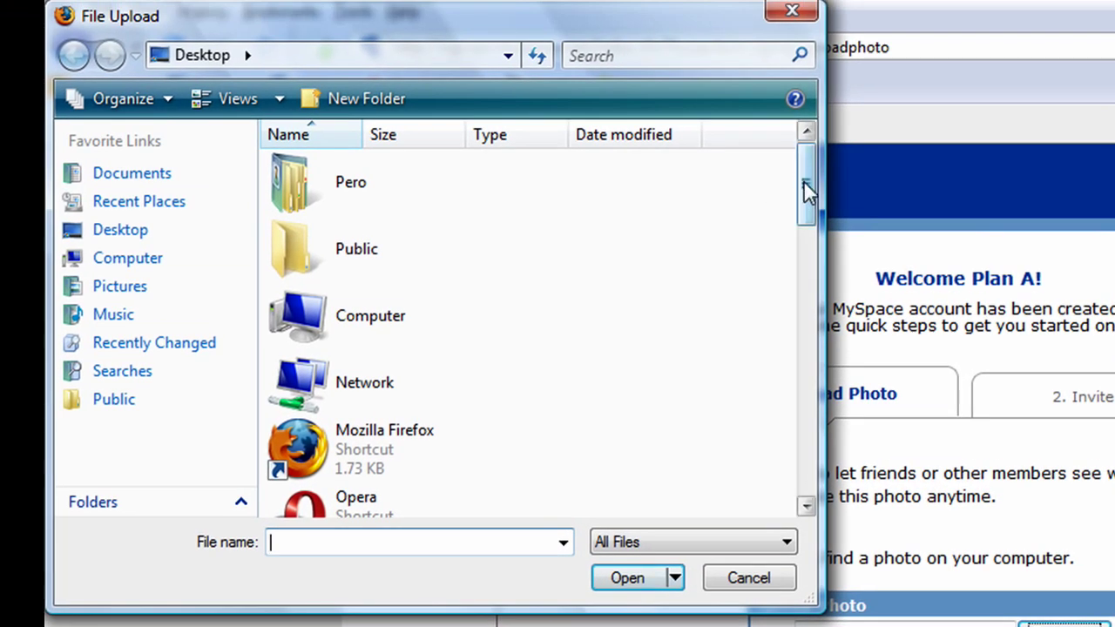
left_click_drag(805, 185, 783, 465)
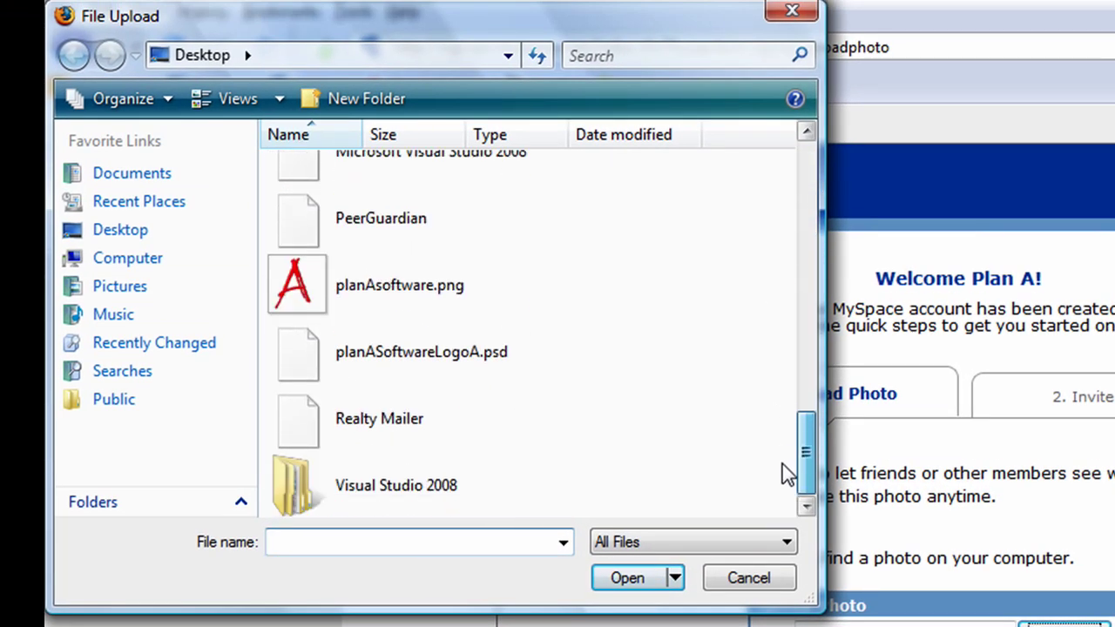
double_click(414, 286)
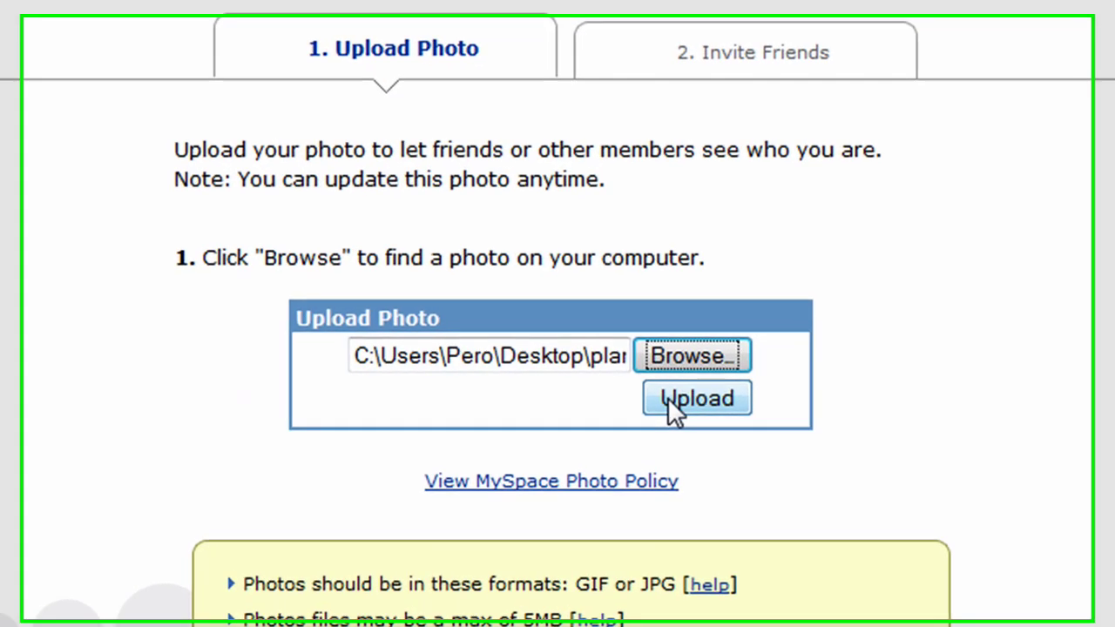
left_click(676, 400)
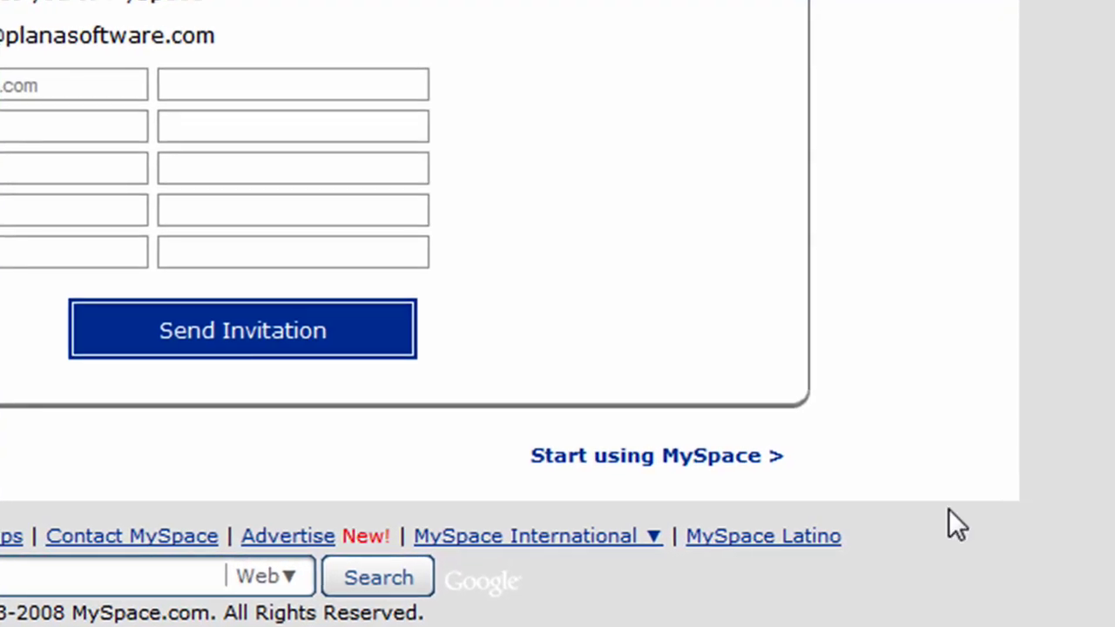
Step: Skip the invitations via 'Start using MySpace >' to reach the new account's home page
left_click(709, 459)
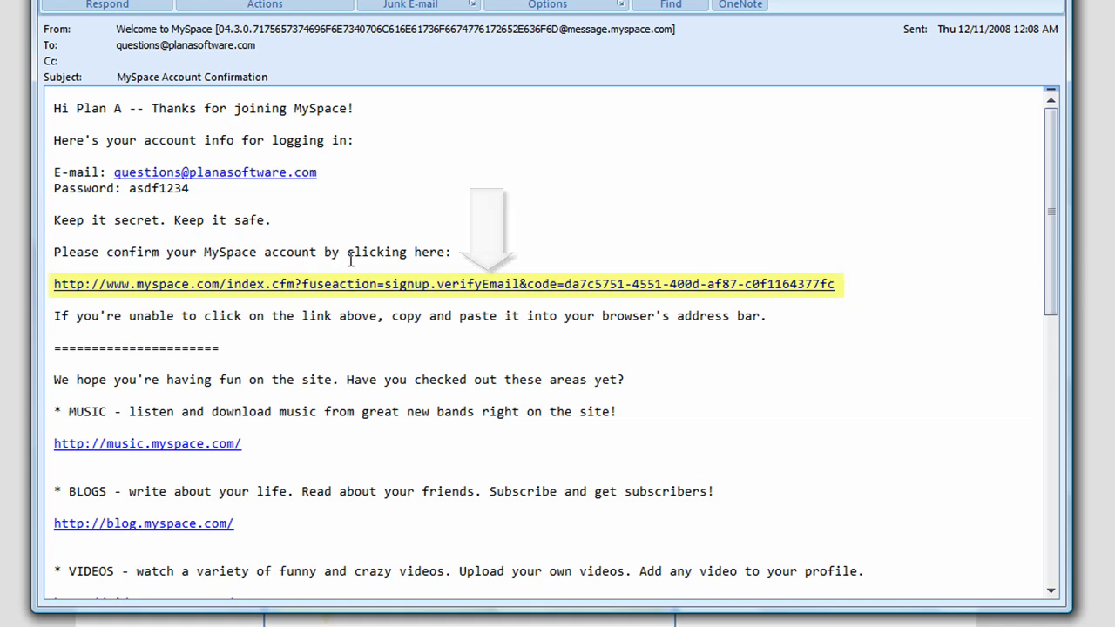
Step: Follow the verifyEmail link in the MySpace Account Confirmation email to verify the address
left_click(431, 286)
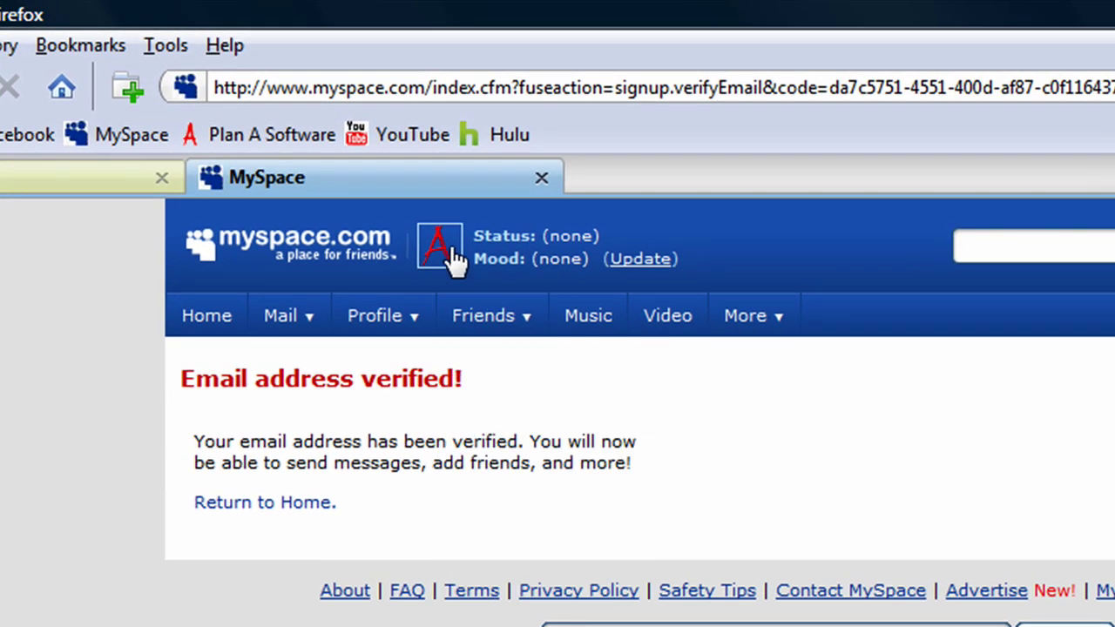
Step: Go back to the MySpace home page via the profile avatar in the header
left_click(451, 245)
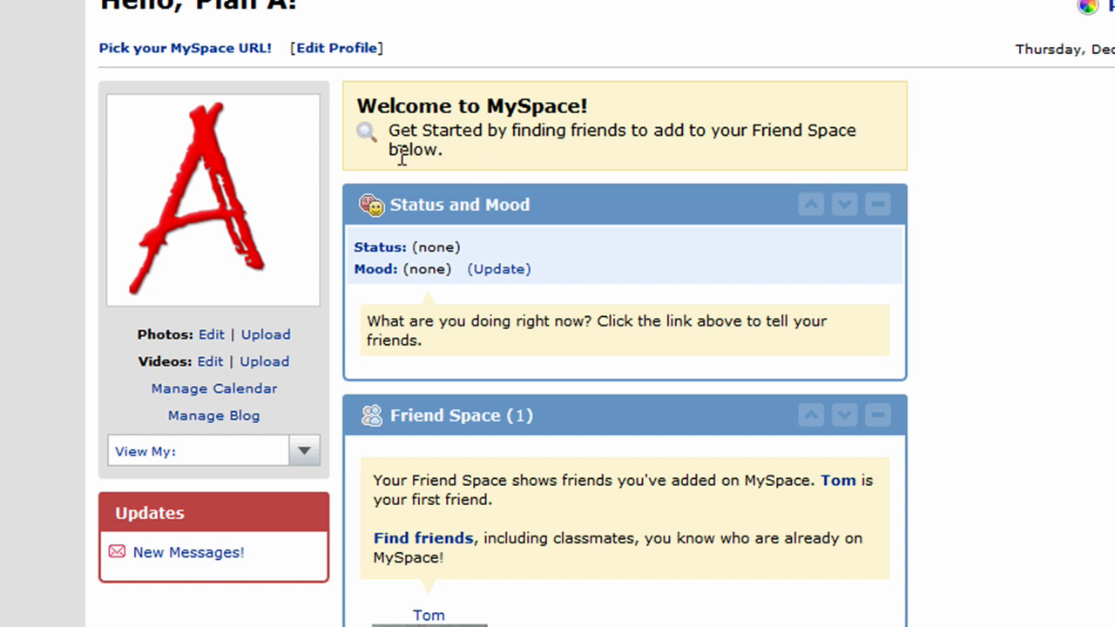
mouse_move(276, 172)
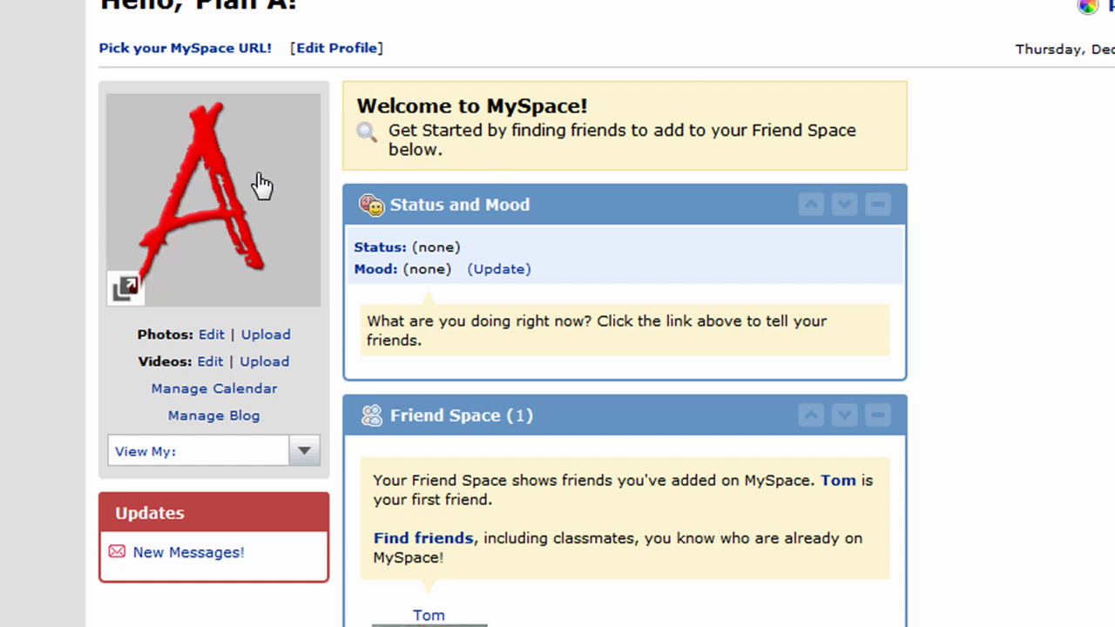